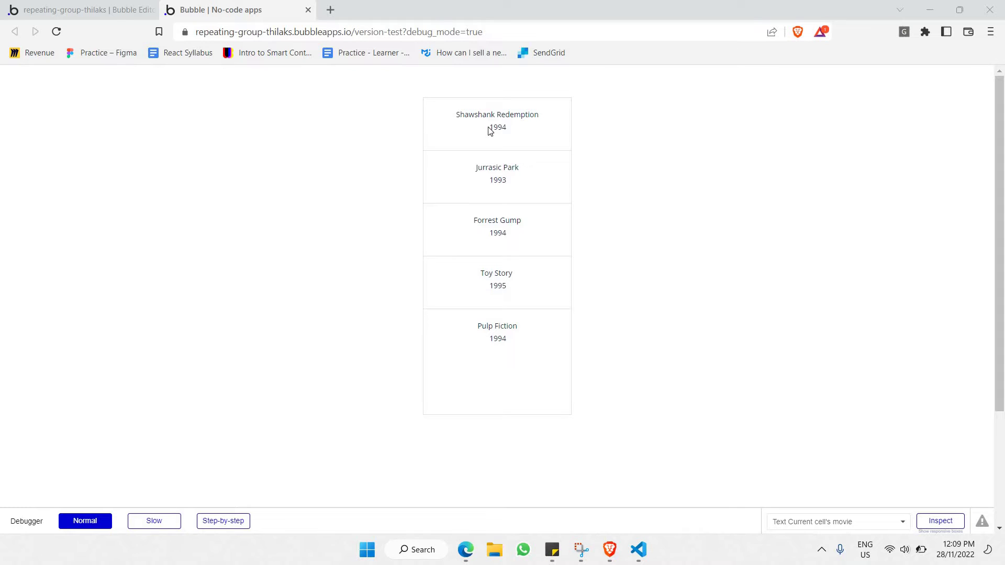
Step: Close the app preview and examine the fields of the movies data type and its stored entries
key(ctrl+w)
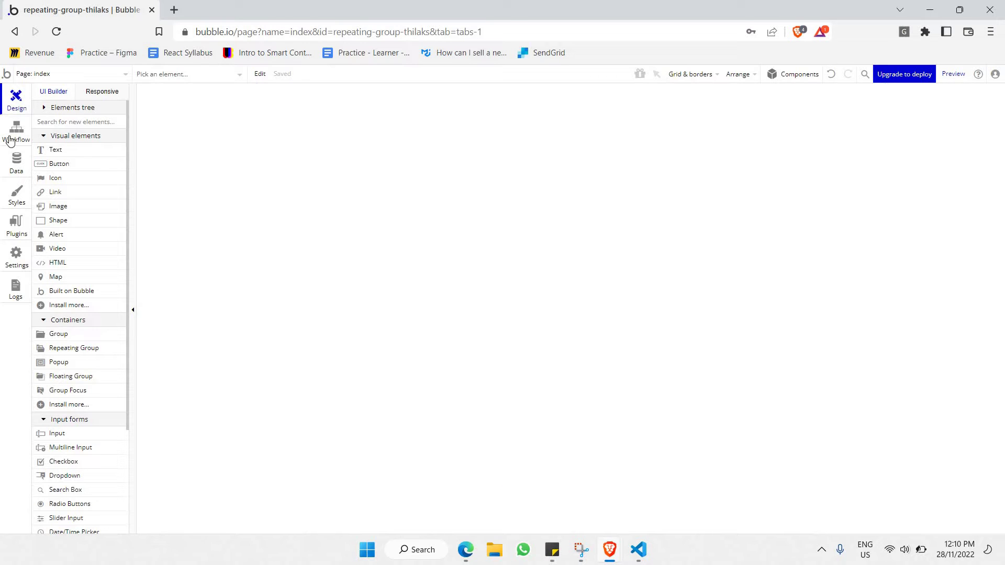
click(16, 162)
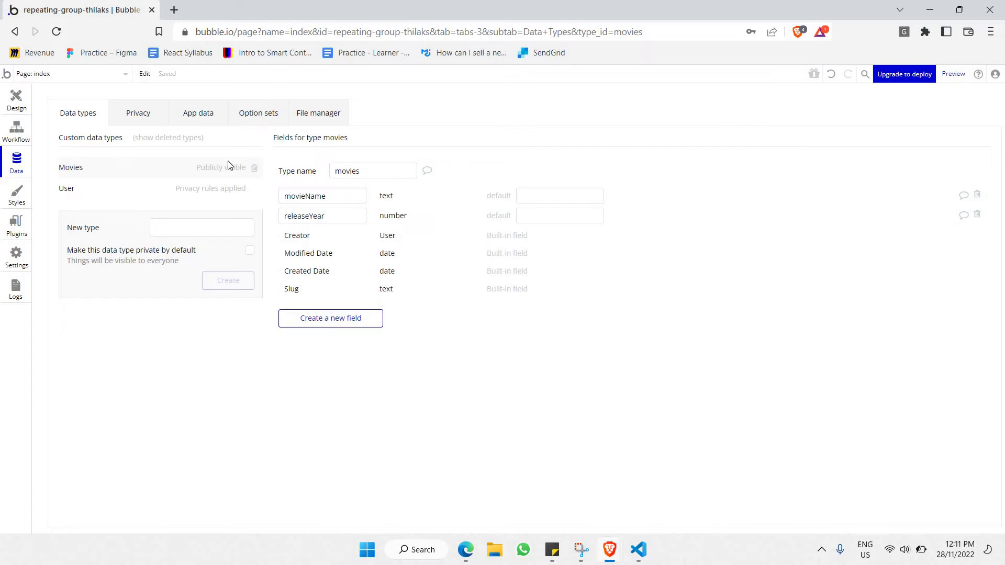
click(198, 112)
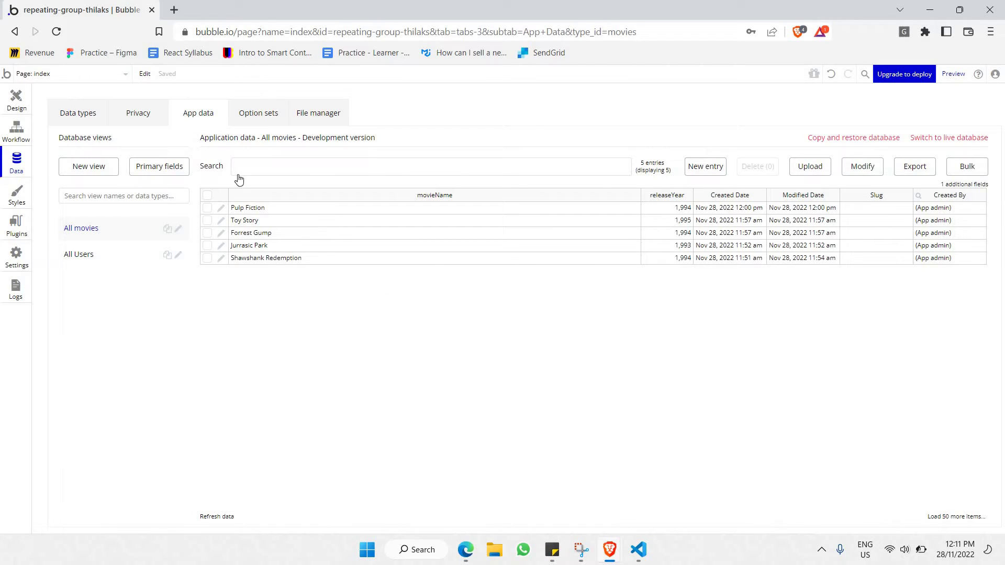
Step: Add a repeating group to the index page and centre it horizontally and vertically
click(16, 99)
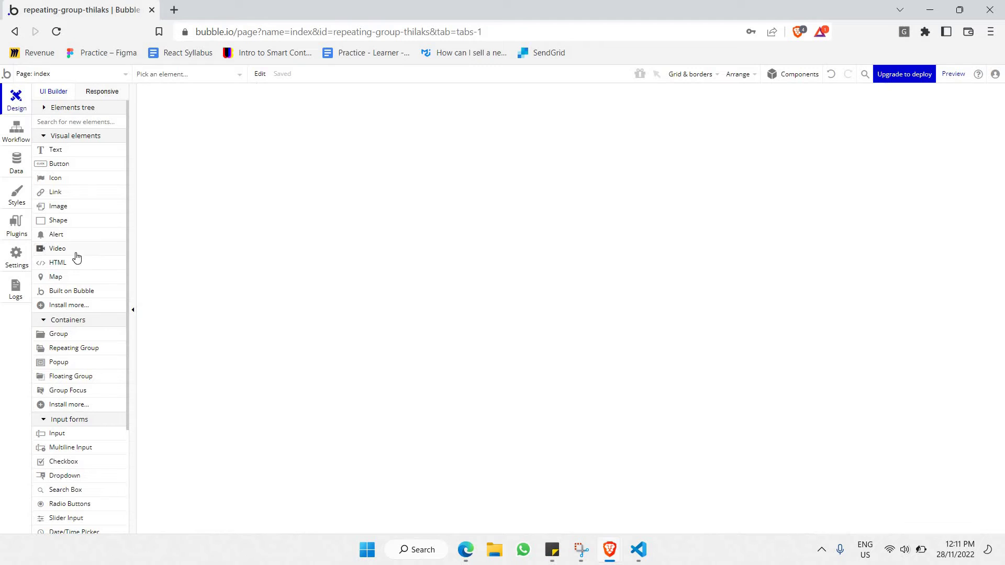
scroll(76, 252, down, 3)
drag(70, 183, 586, 209)
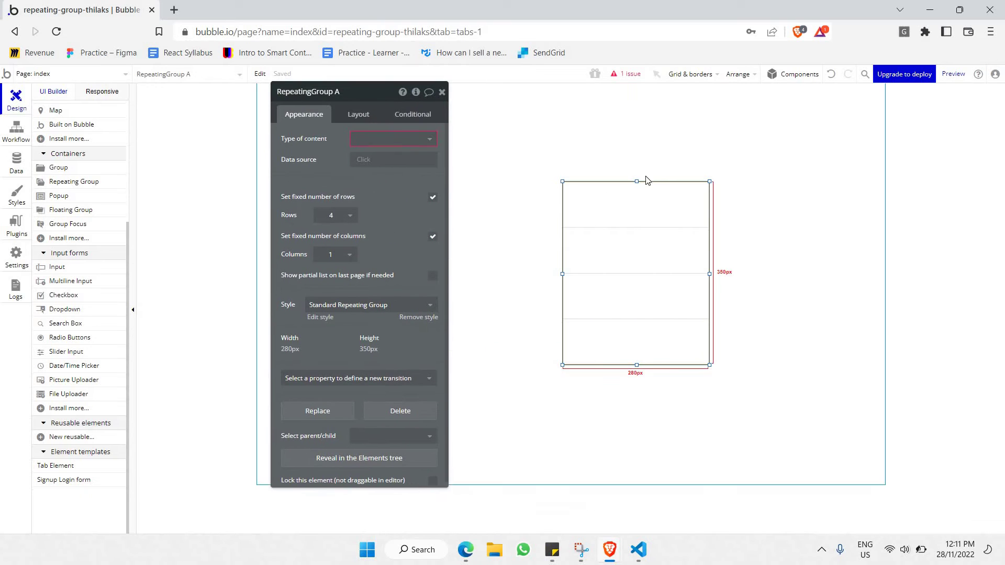
right_click(609, 315)
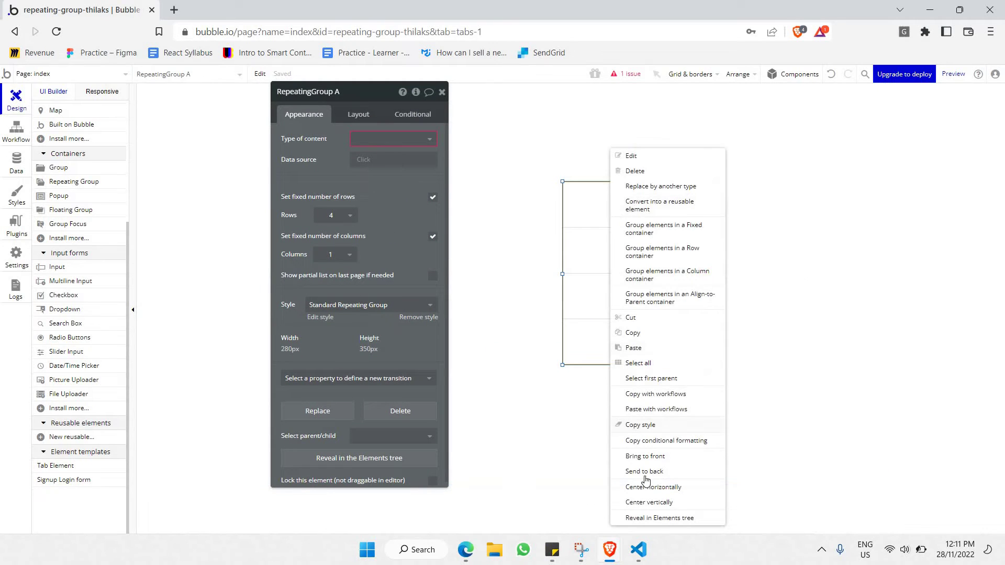
click(644, 486)
right_click(546, 214)
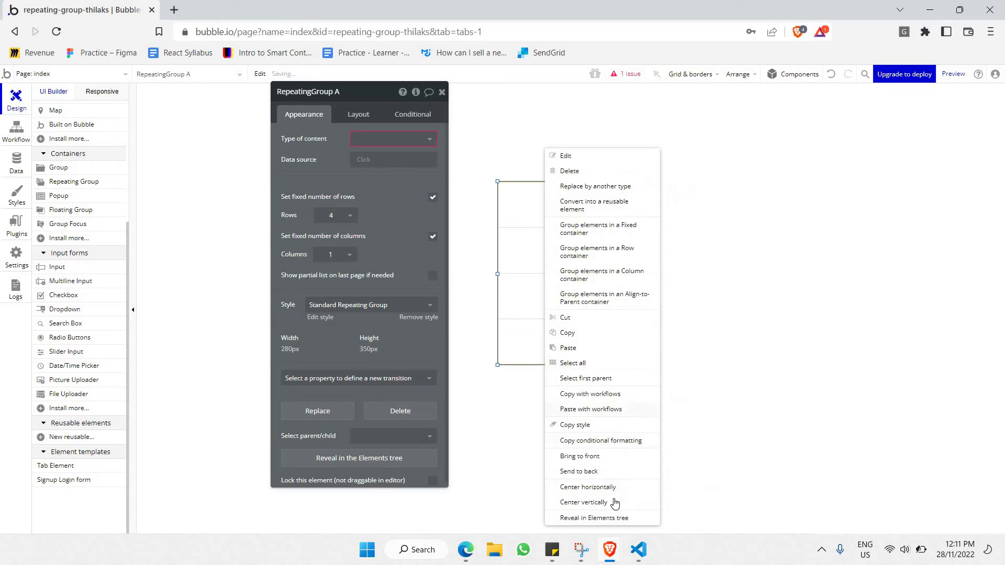
click(612, 500)
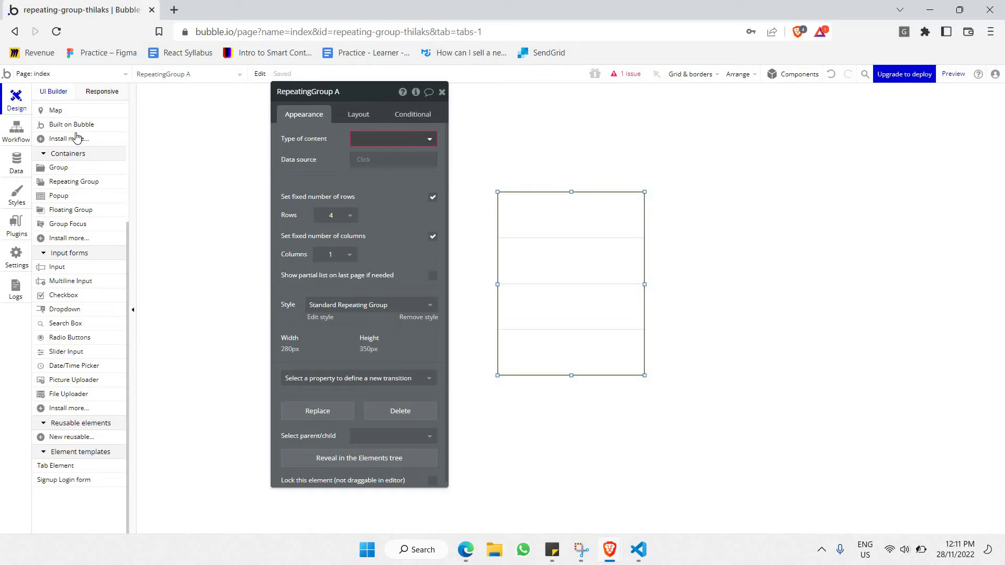
Step: Set the repeating group's type of content to movies and its data source to a search for movies
click(390, 139)
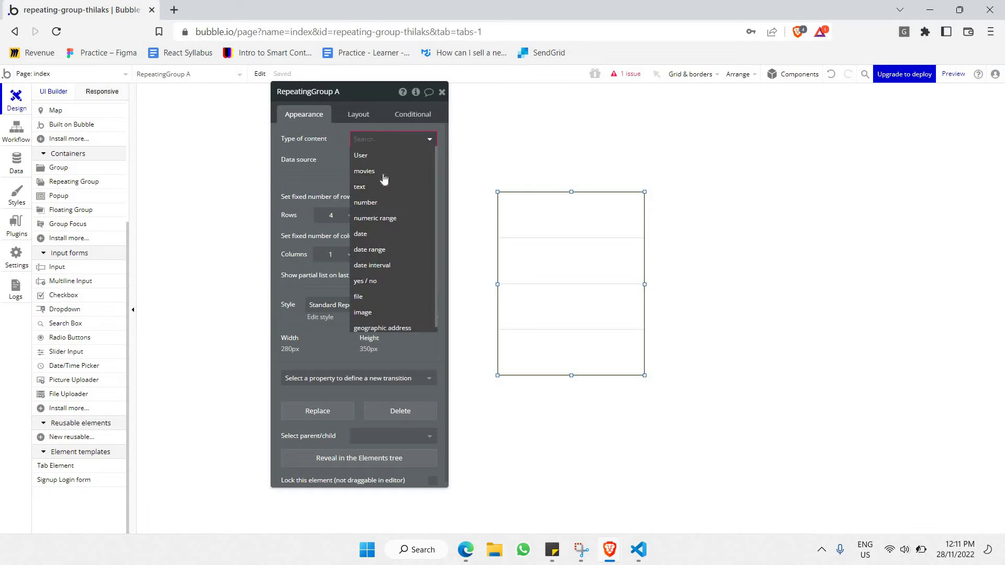
click(376, 174)
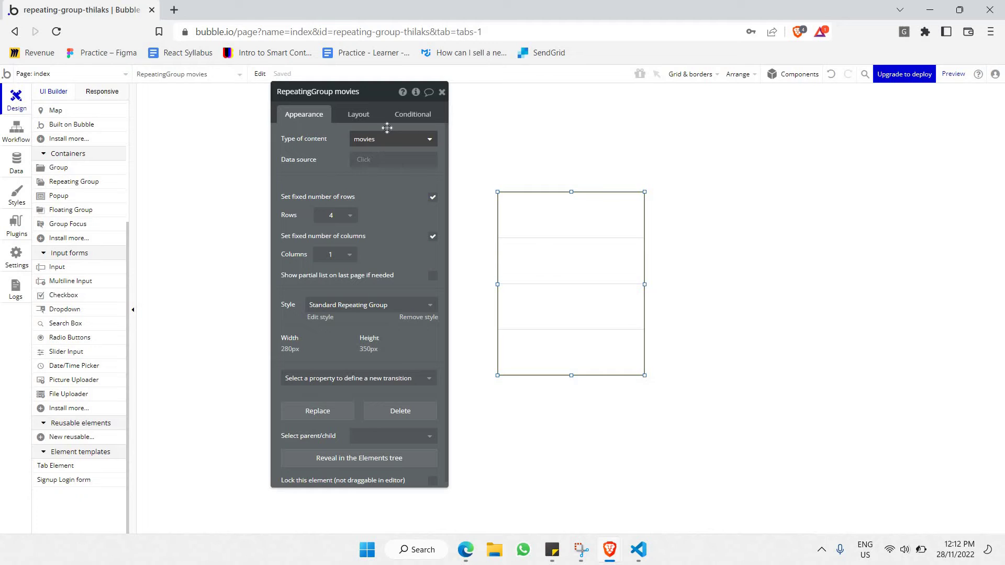
click(362, 160)
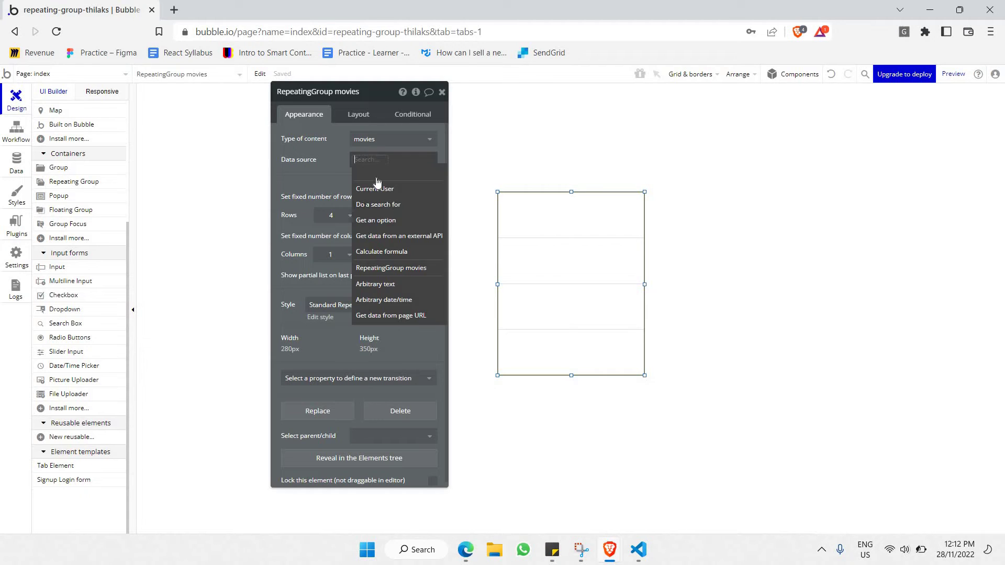
click(369, 204)
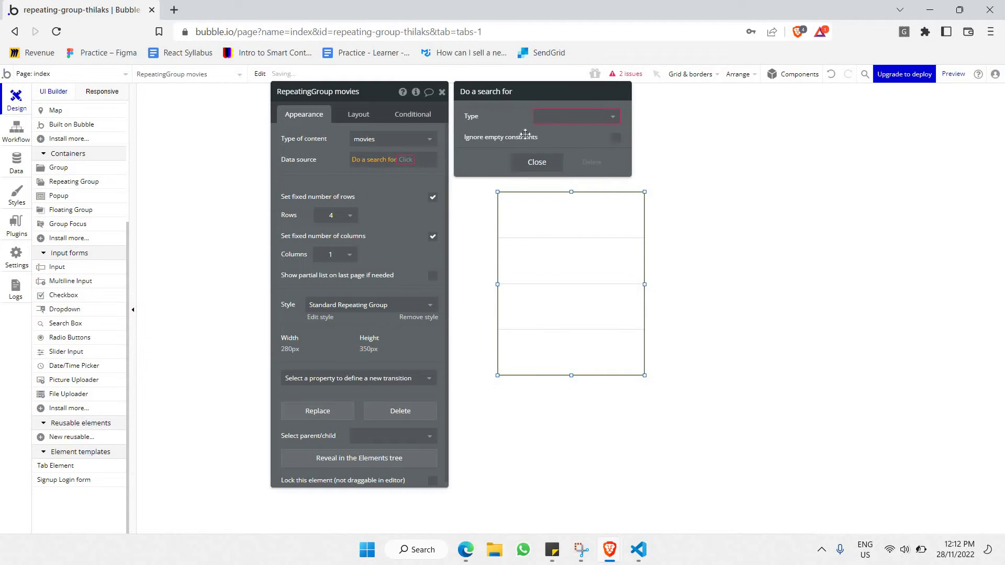
click(571, 117)
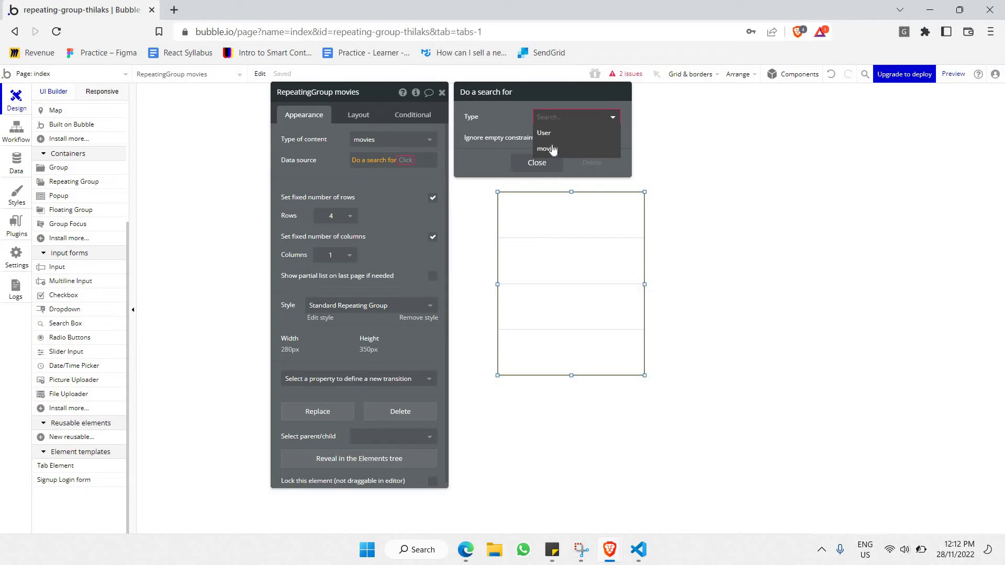
click(555, 148)
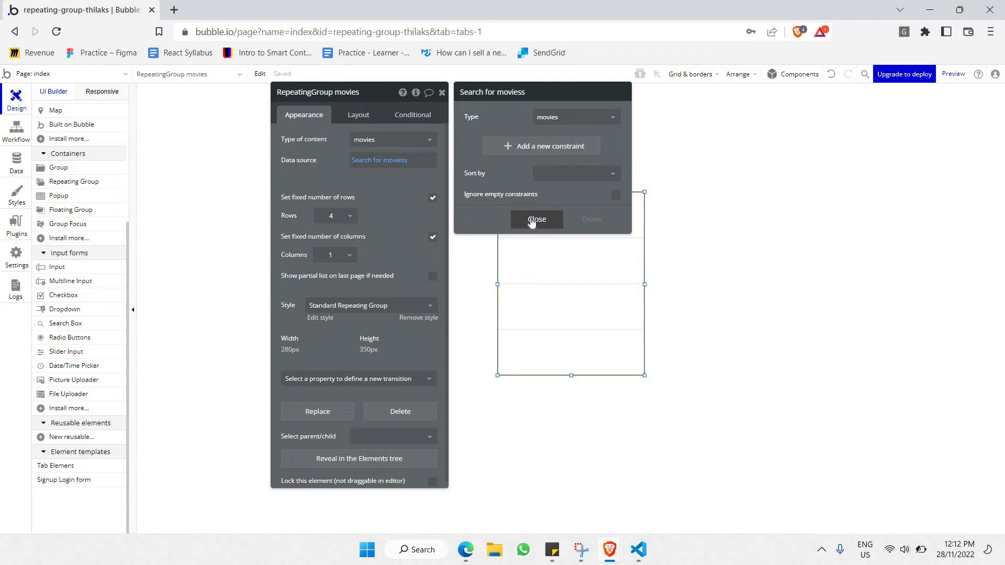
click(532, 220)
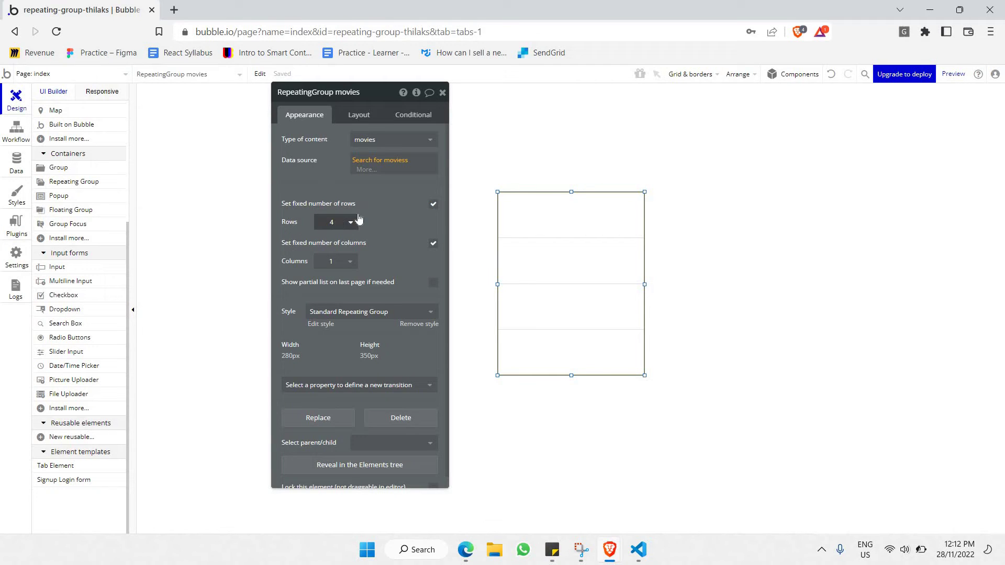
Step: Turn off the repeating group's fixed number of rows and stretch the group to about 696 px high
click(434, 201)
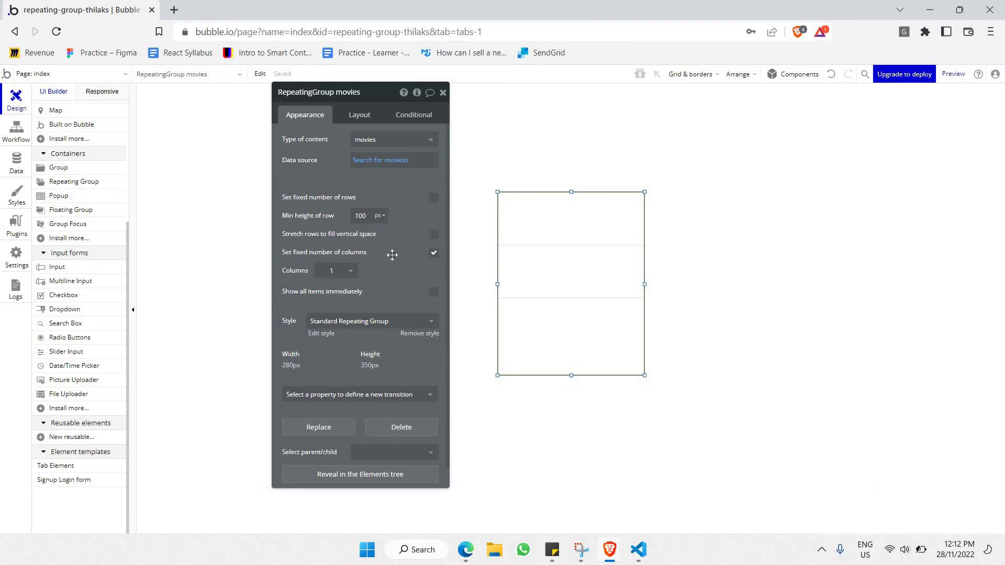
drag(571, 375, 590, 474)
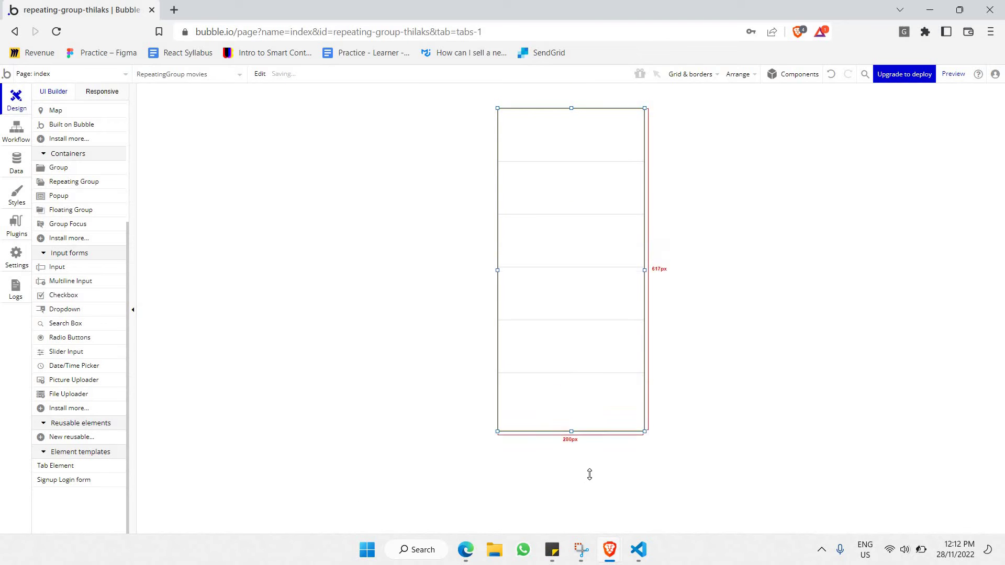
Step: Set the repeating group's minimum row height to 50 px
double_click(612, 171)
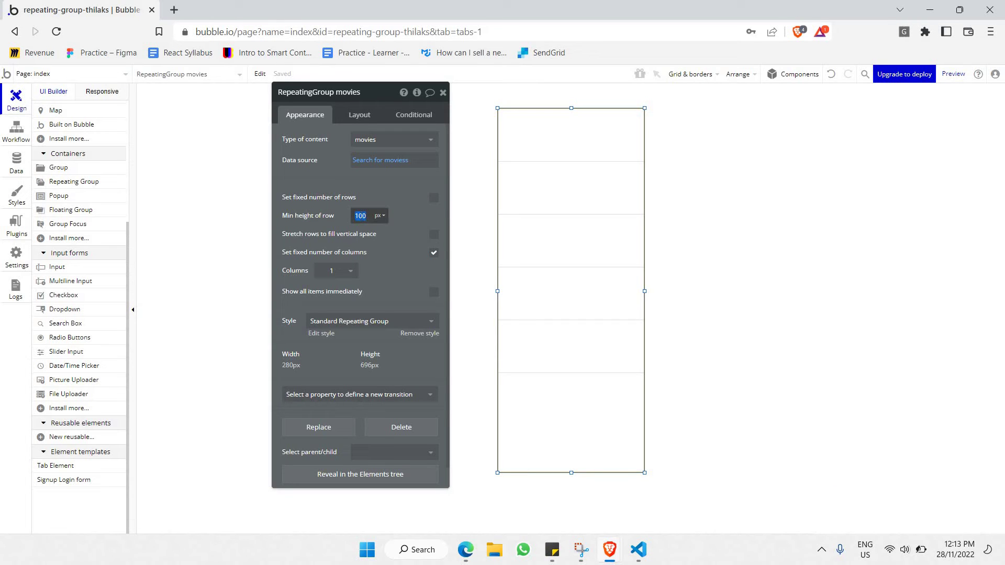
text(50)
click(395, 184)
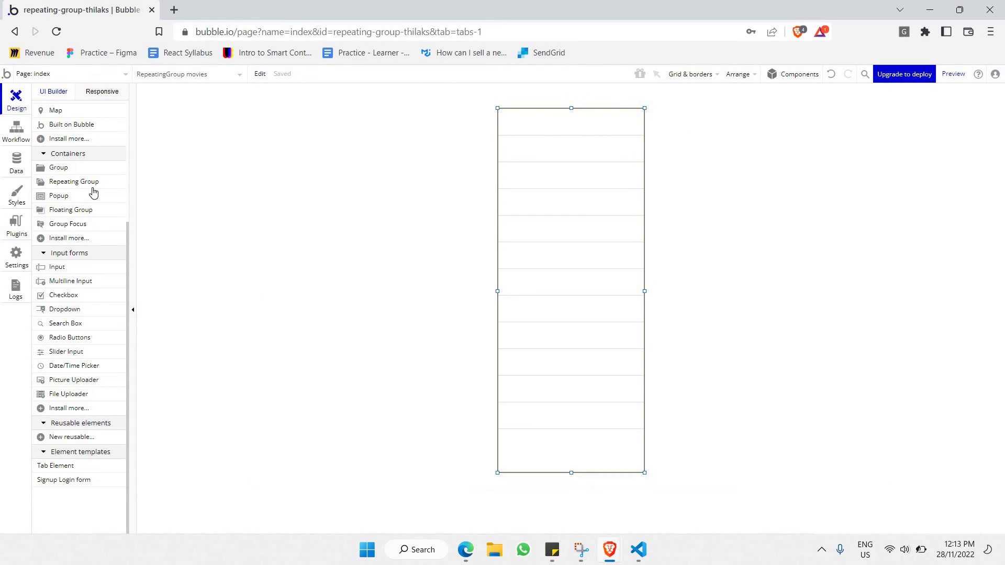
Step: Place a text element inside the first cell of the repeating group
scroll(94, 157, up, 3)
click(55, 150)
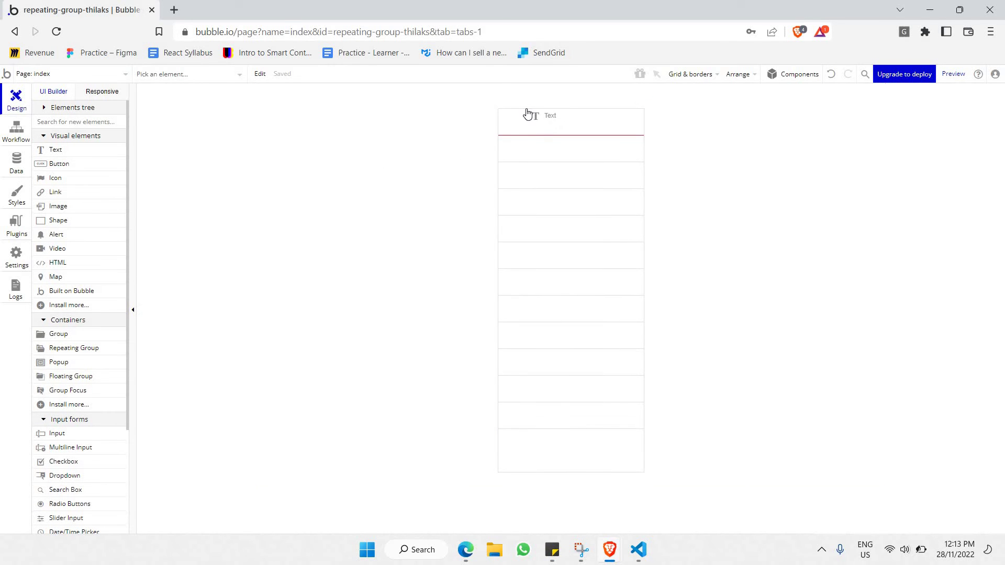
click(528, 113)
drag(578, 136, 577, 126)
Step: Replace the cell text's placeholder with the dynamic value Current cell's movies's movieName and nudge the element into place
double_click(632, 137)
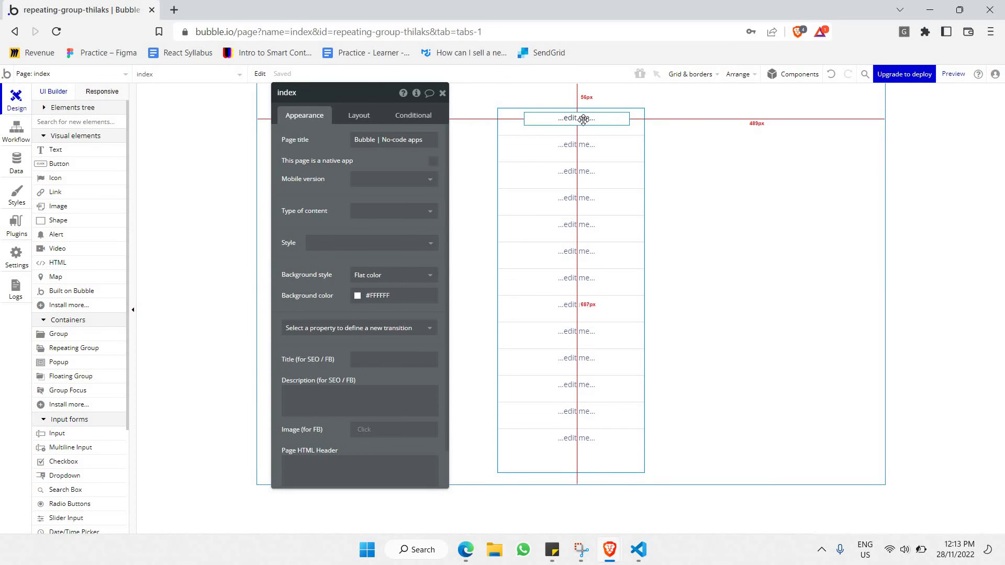
double_click(580, 118)
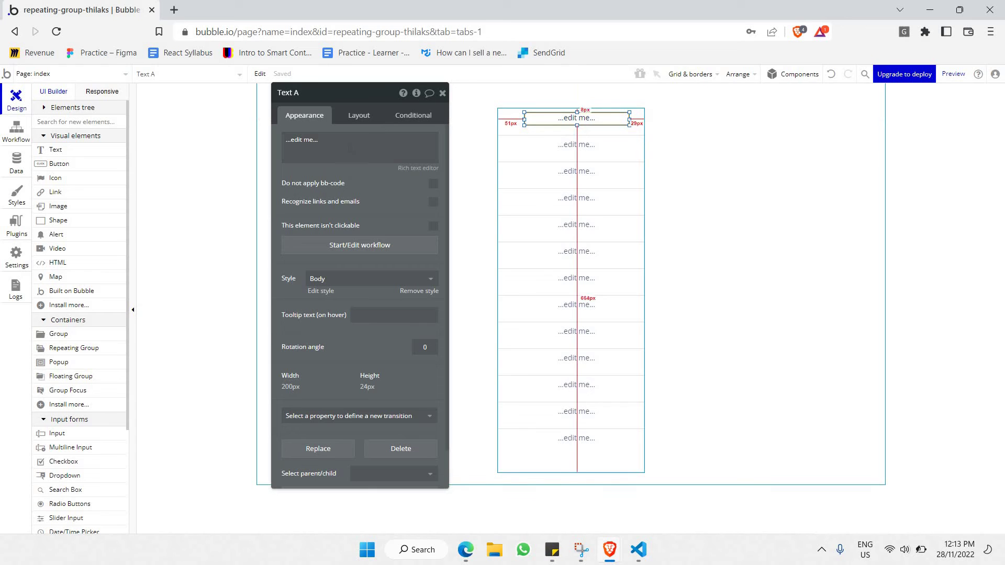
click(418, 147)
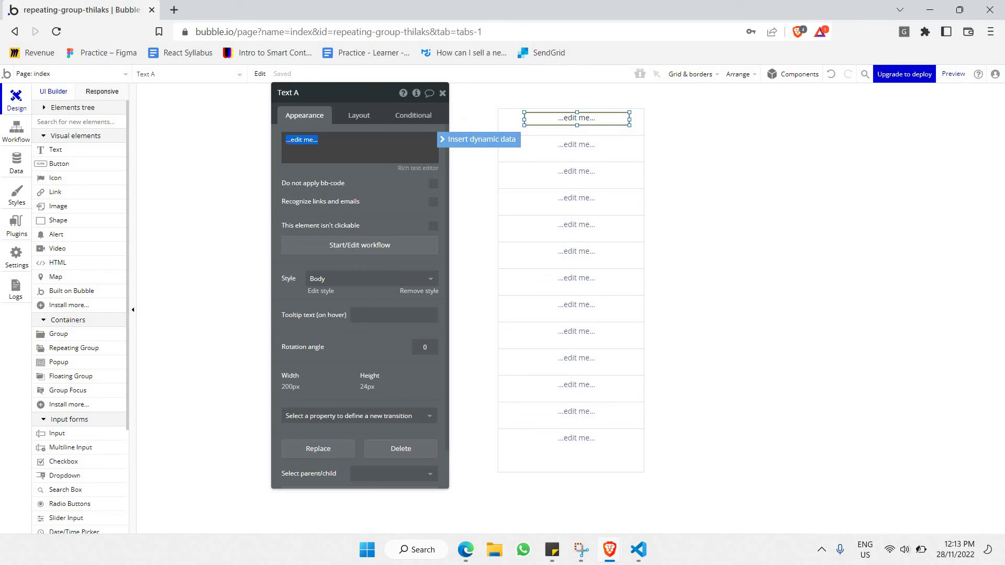
click(479, 138)
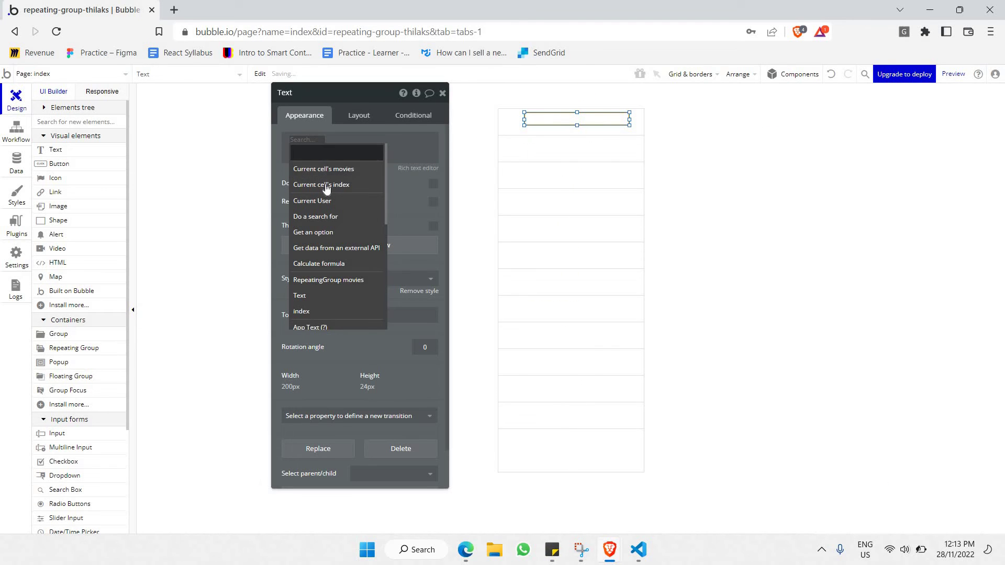
click(332, 167)
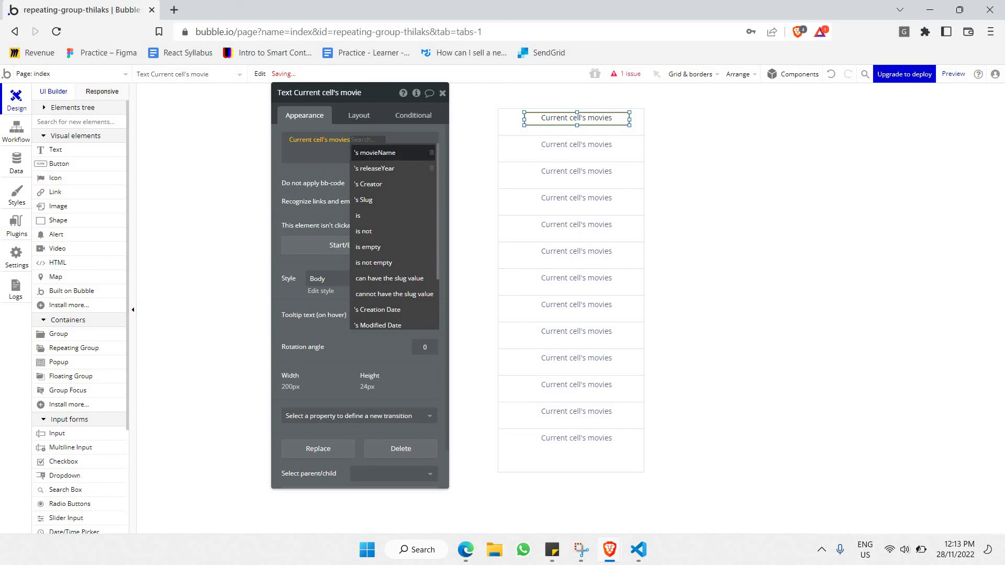
click(377, 153)
click(572, 117)
double_click(614, 118)
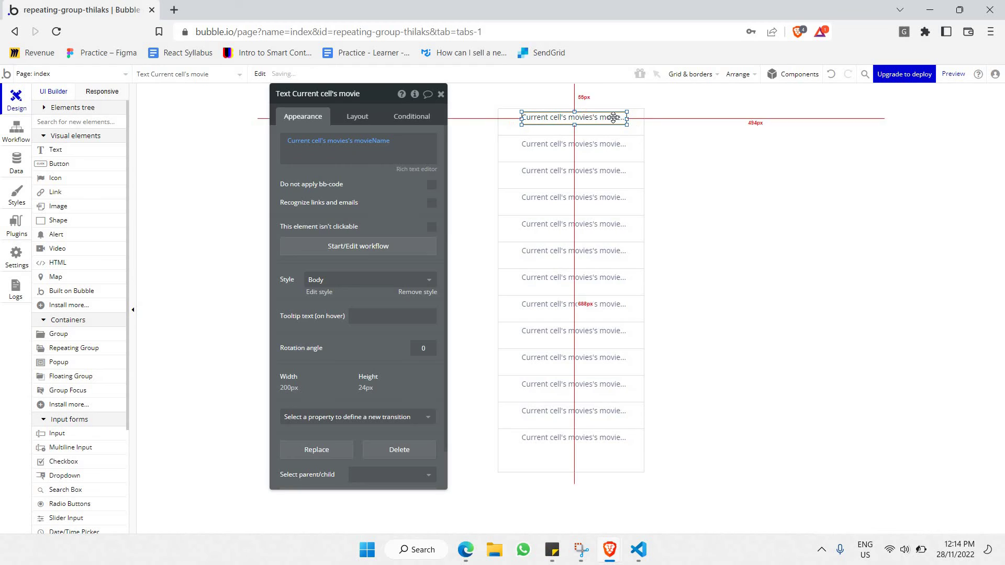
Step: Preview the page to check the movie names in the repeating group, and return to the editor
click(954, 74)
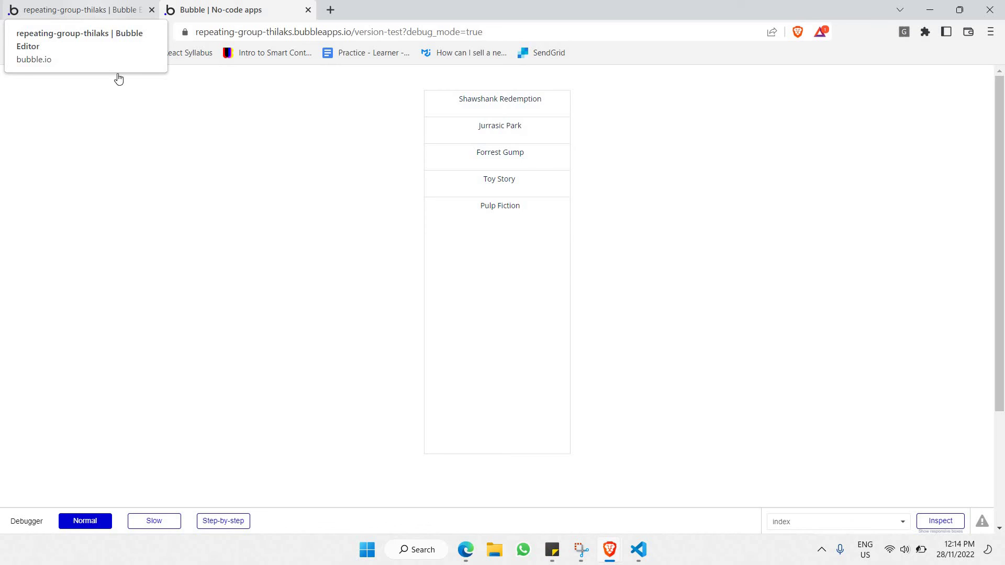
click(114, 10)
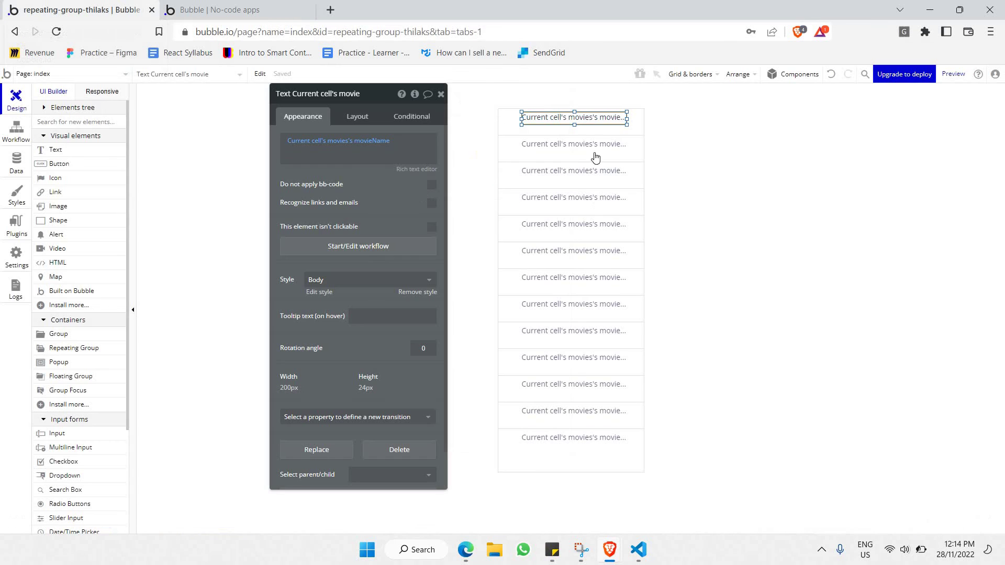
Step: Increase the repeating group's minimum row height to make room for a second line of text
click(498, 128)
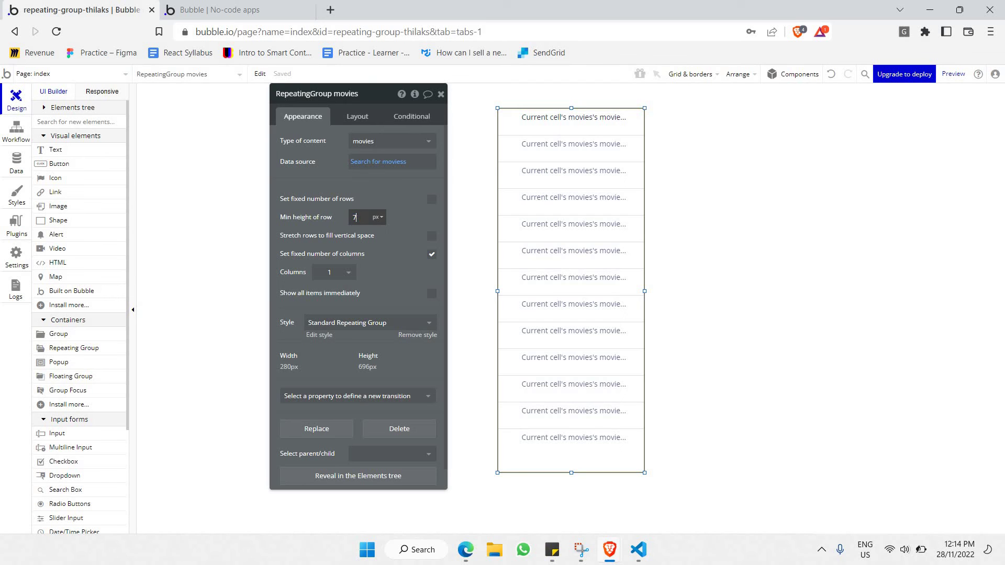
Step: Duplicate the movie name text directly below the original and set the copy to Current cell's movies's releaseYear
click(569, 123)
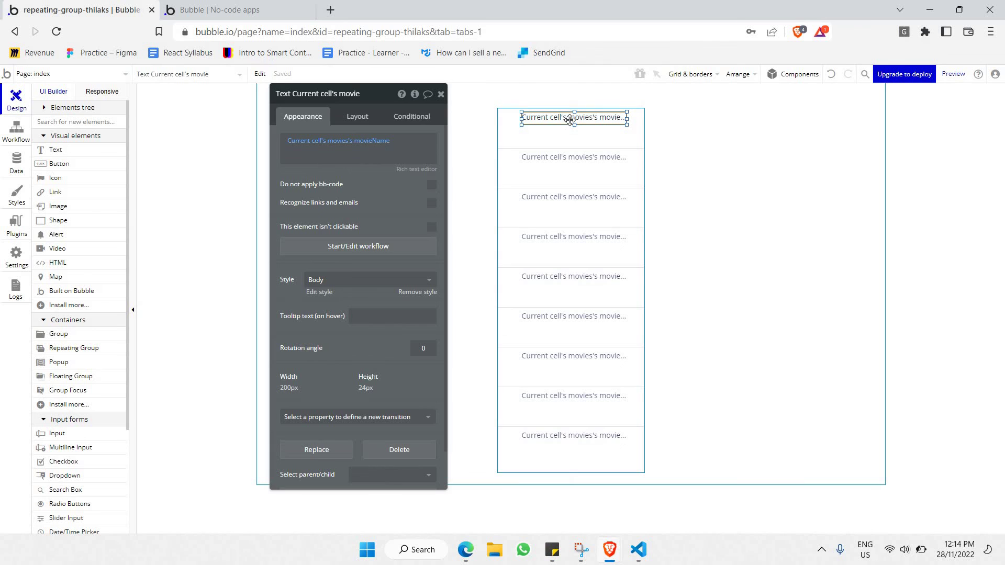
drag(570, 121, 568, 129)
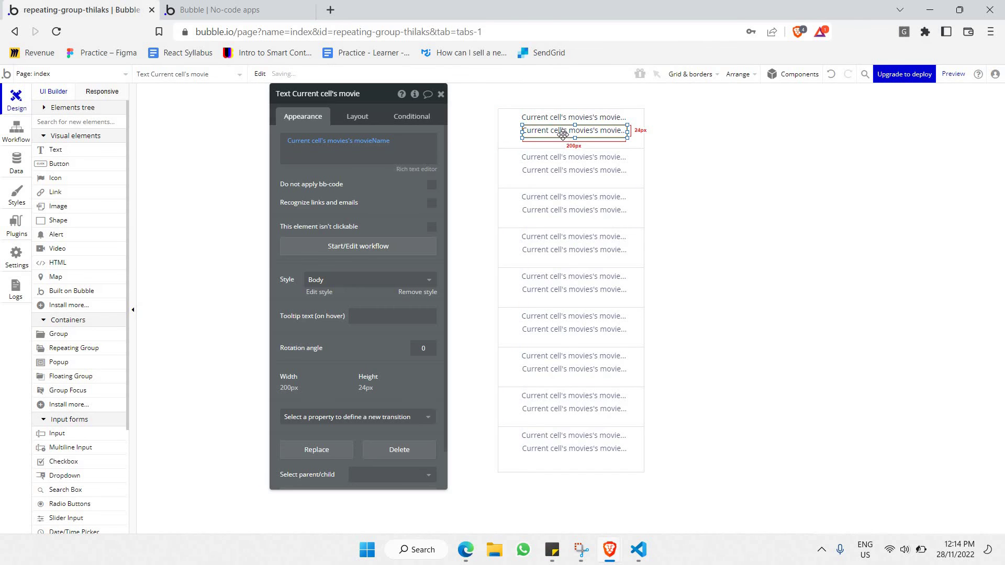
click(383, 145)
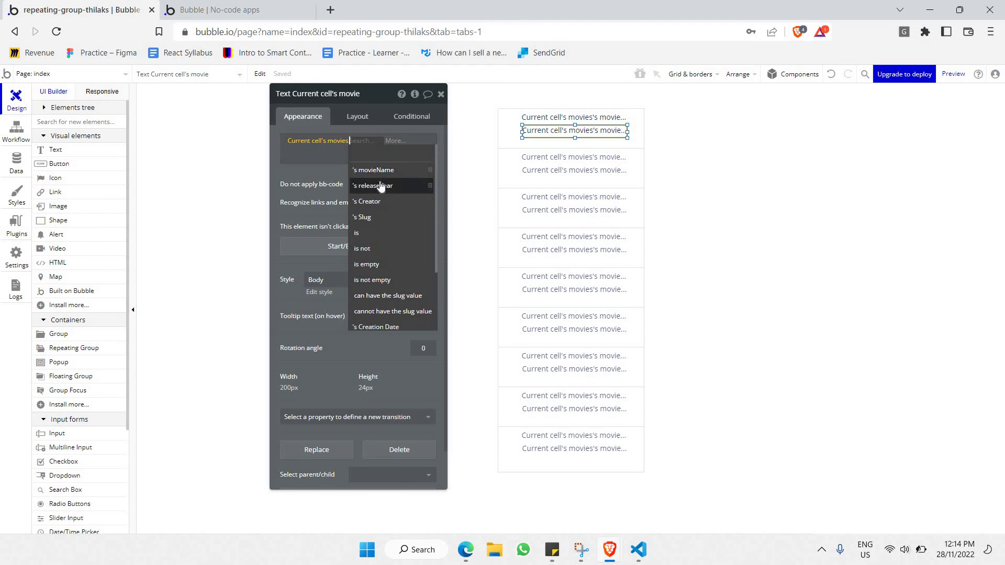
click(379, 186)
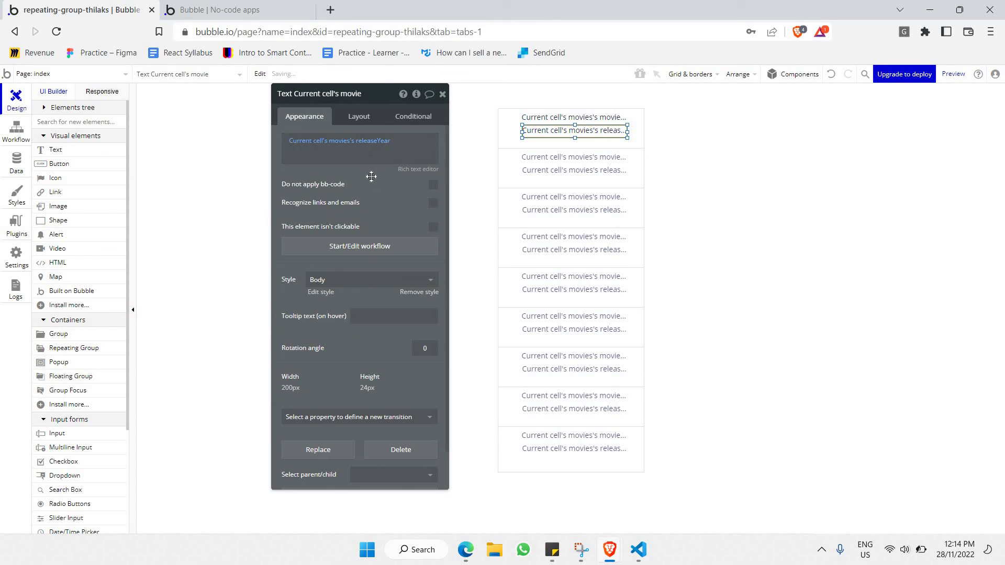
Step: Refresh the page preview to check the movie names together with their release years
click(229, 10)
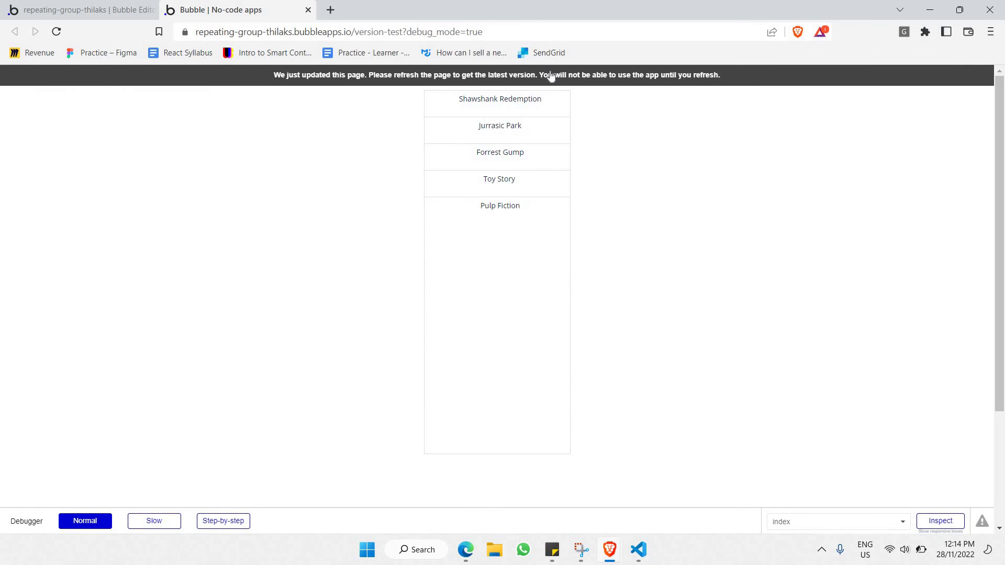
click(551, 75)
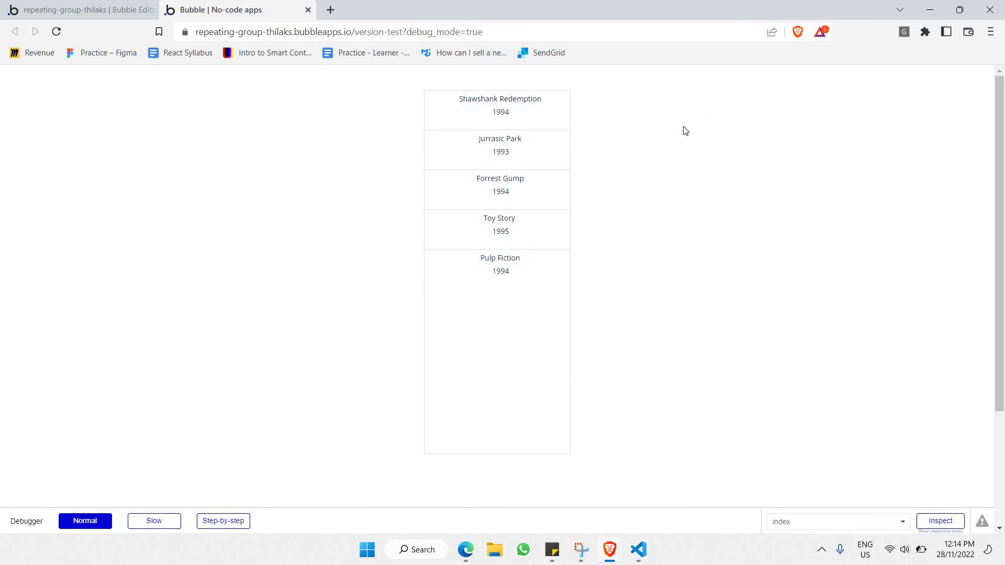